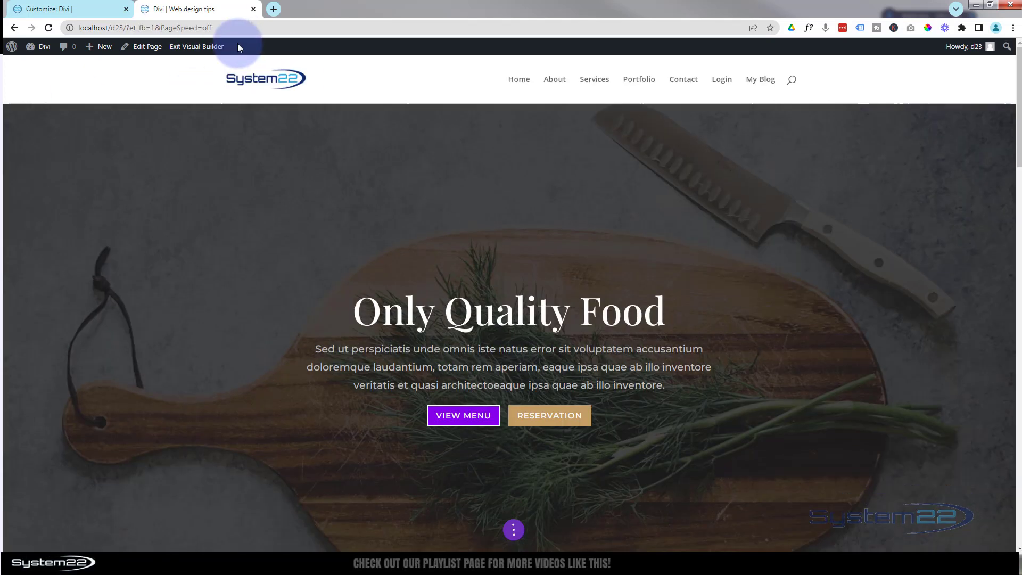
{"action": "scroll", "coordinate": [363, 218], "scroll_direction": "down", "scroll_amount": 5}
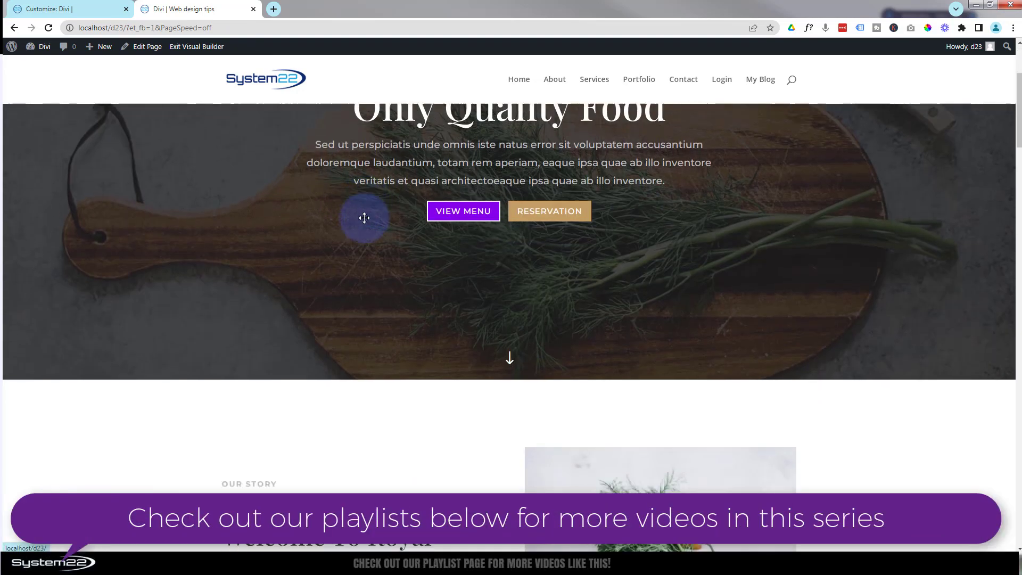
{"action": "scroll", "coordinate": [363, 218], "scroll_direction": "down", "scroll_amount": 5}
{"action": "scroll", "coordinate": [364, 217], "scroll_direction": "down", "scroll_amount": 2}
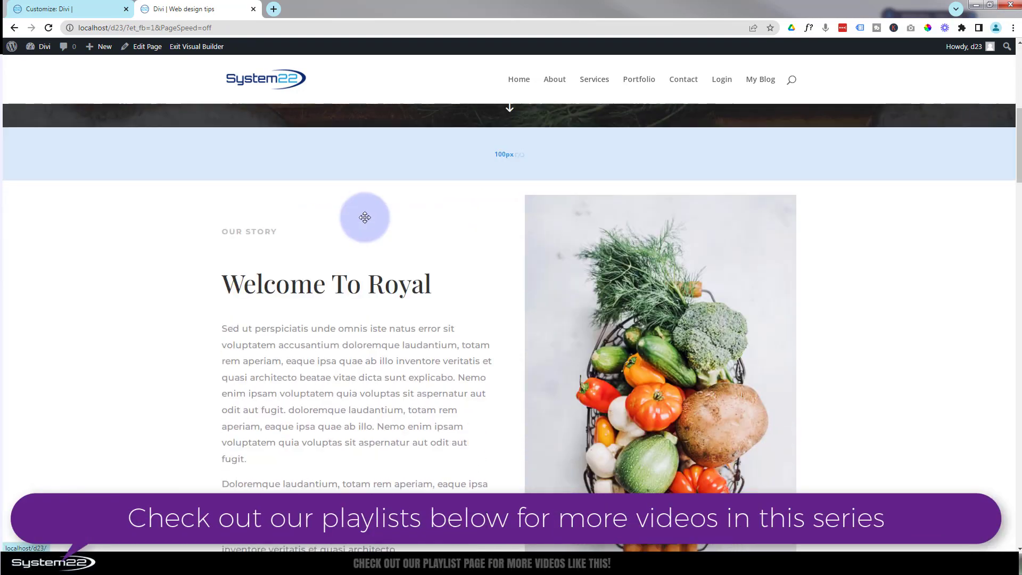
{"action": "scroll", "coordinate": [364, 218], "scroll_direction": "down", "scroll_amount": 2}
{"action": "scroll", "coordinate": [364, 217], "scroll_direction": "down", "scroll_amount": 2}
{"action": "scroll", "coordinate": [336, 213], "scroll_direction": "up", "scroll_amount": 4}
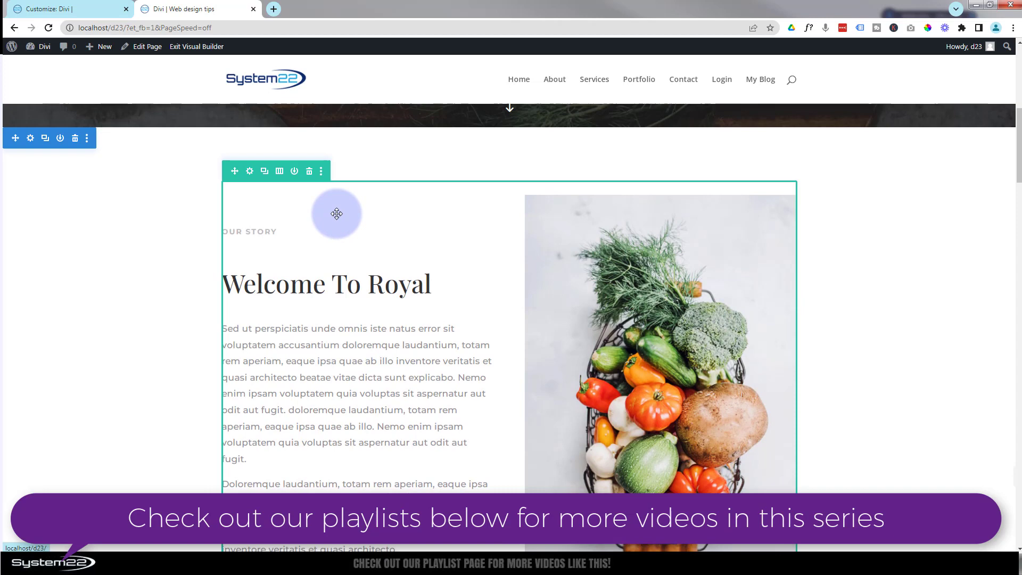
{"action": "mouse_move", "coordinate": [44, 181]}
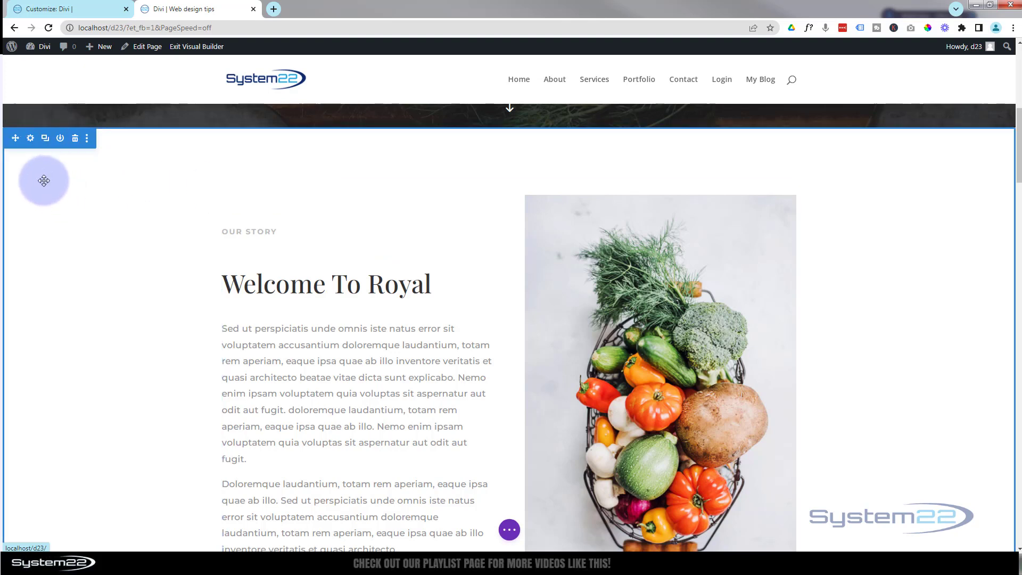
Set the Welcome section's Advanced CSS ID to 'welcome' and save the section settings.
{"action": "left_click", "coordinate": [31, 140]}
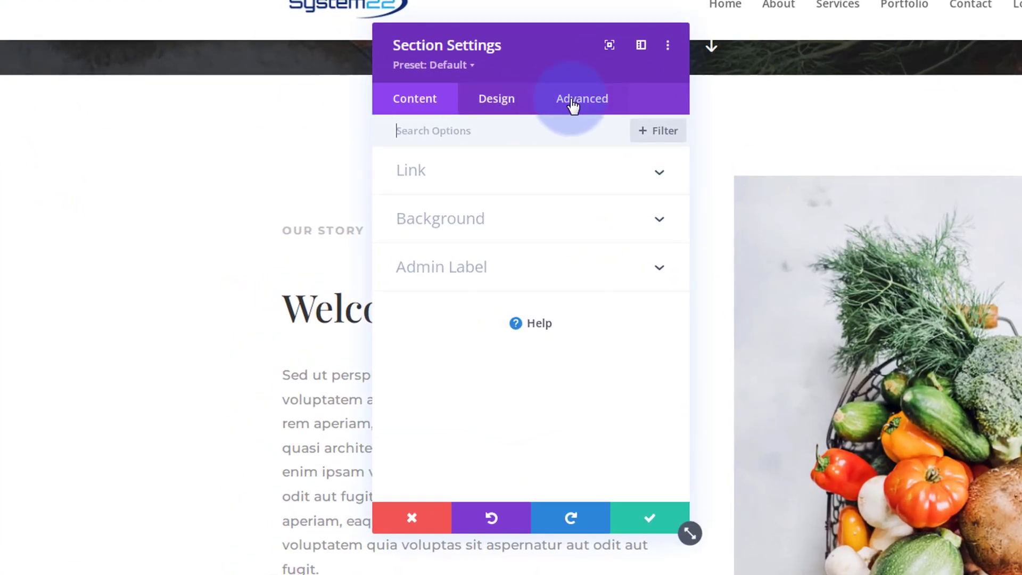
{"action": "left_click", "coordinate": [586, 104]}
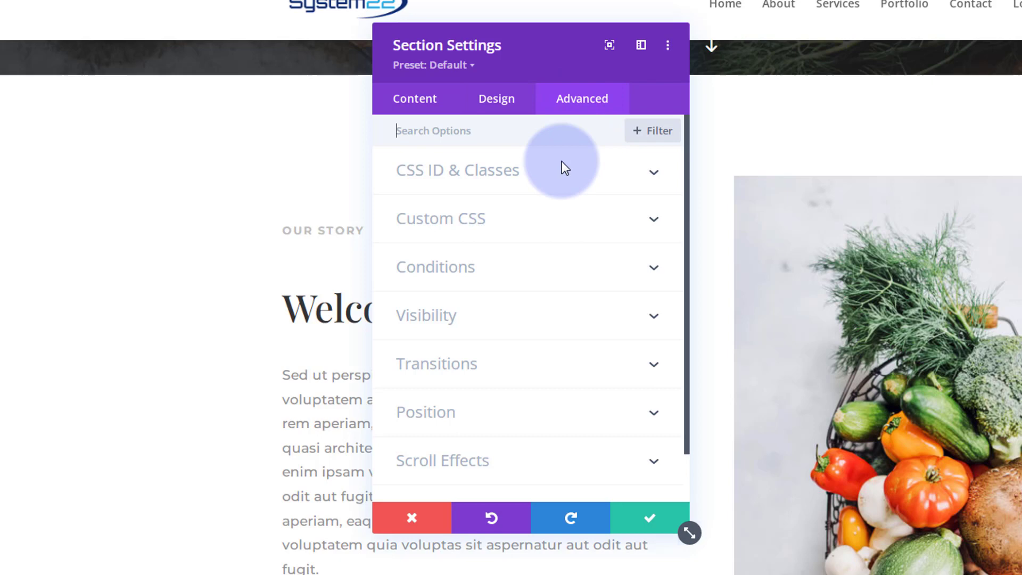
{"action": "left_click", "coordinate": [567, 185]}
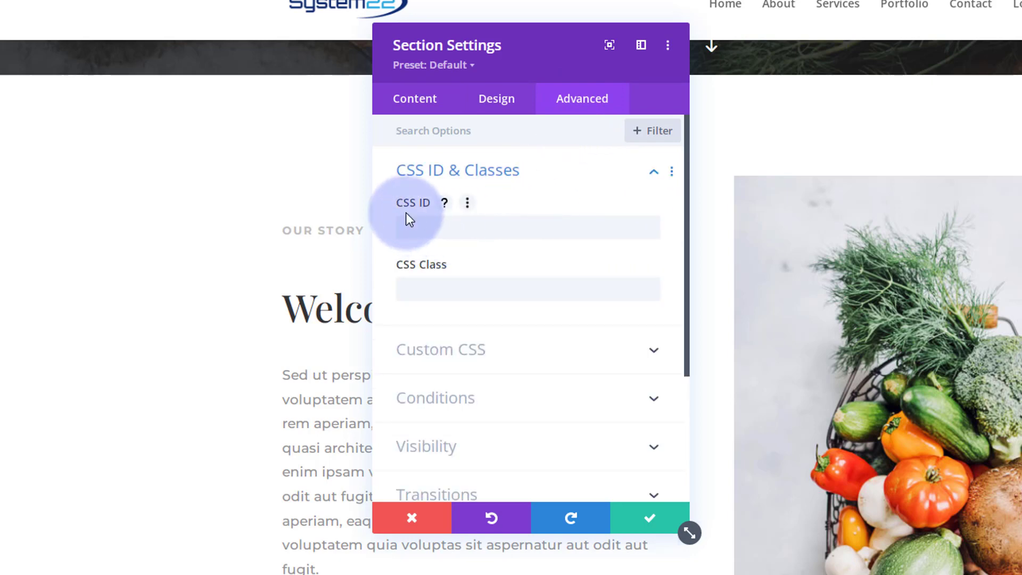
{"action": "left_click", "coordinate": [412, 227]}
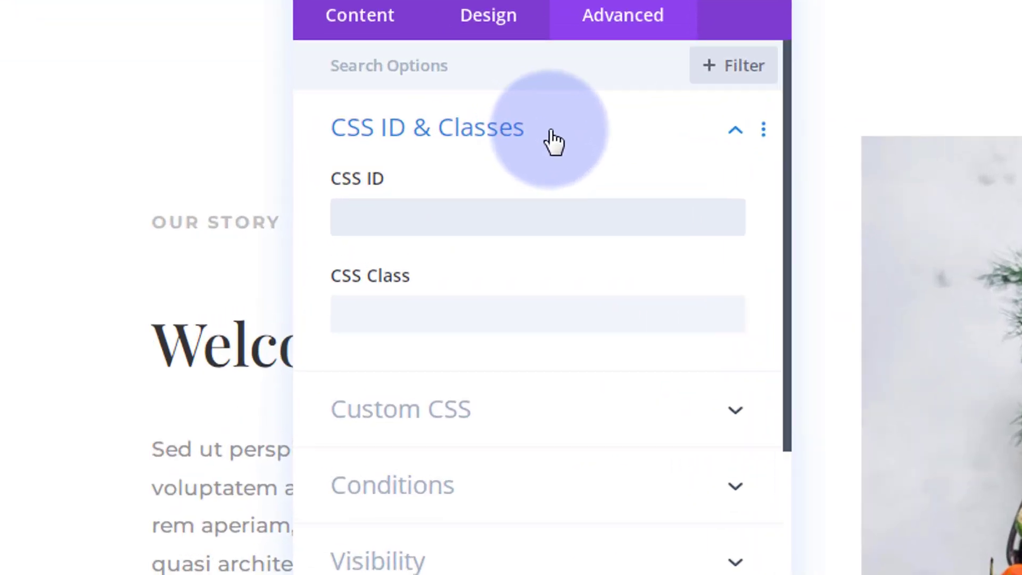
{"action": "type", "text": "welcome"}
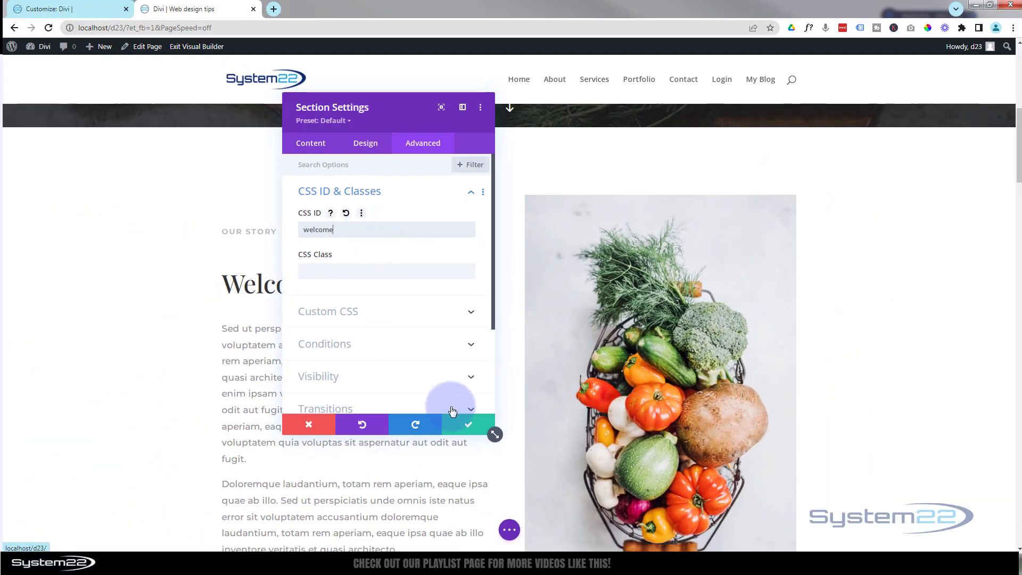
{"action": "left_click", "coordinate": [463, 429]}
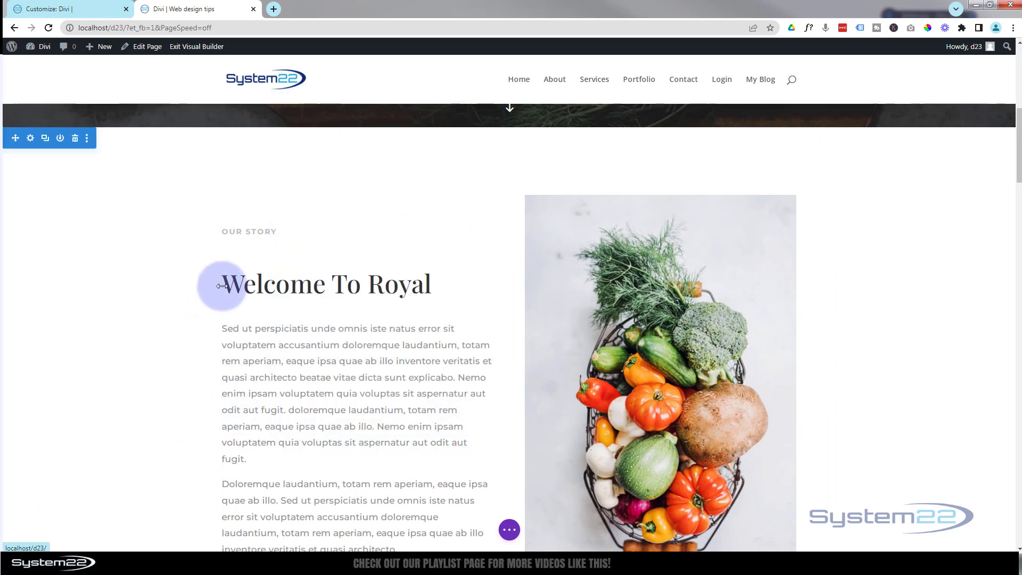
{"action": "scroll", "coordinate": [321, 422], "scroll_direction": "up", "scroll_amount": 1}
{"action": "scroll", "coordinate": [321, 421], "scroll_direction": "up", "scroll_amount": 3}
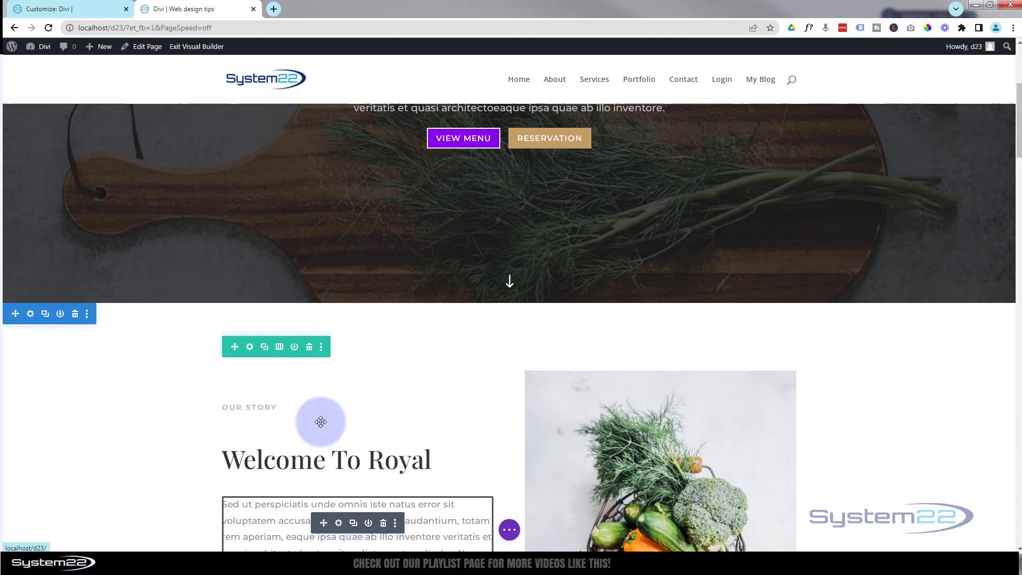
{"action": "scroll", "coordinate": [321, 422], "scroll_direction": "up", "scroll_amount": 3}
{"action": "scroll", "coordinate": [321, 422], "scroll_direction": "up", "scroll_amount": 2}
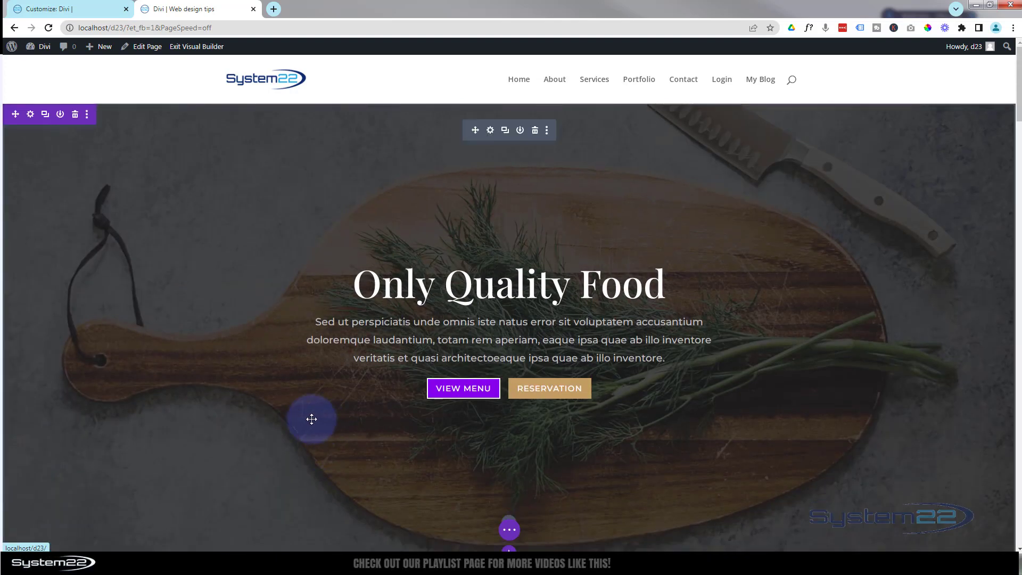
{"action": "mouse_move", "coordinate": [462, 388]}
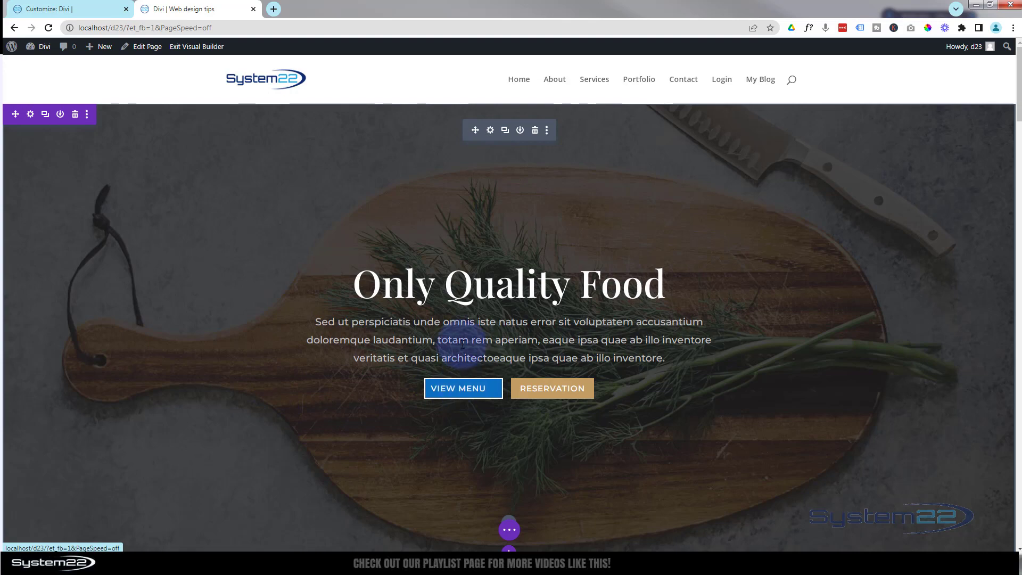
Set the Fullwidth Header's Button #1 link URL to '#welcome' and save the module.
{"action": "left_click", "coordinate": [491, 130]}
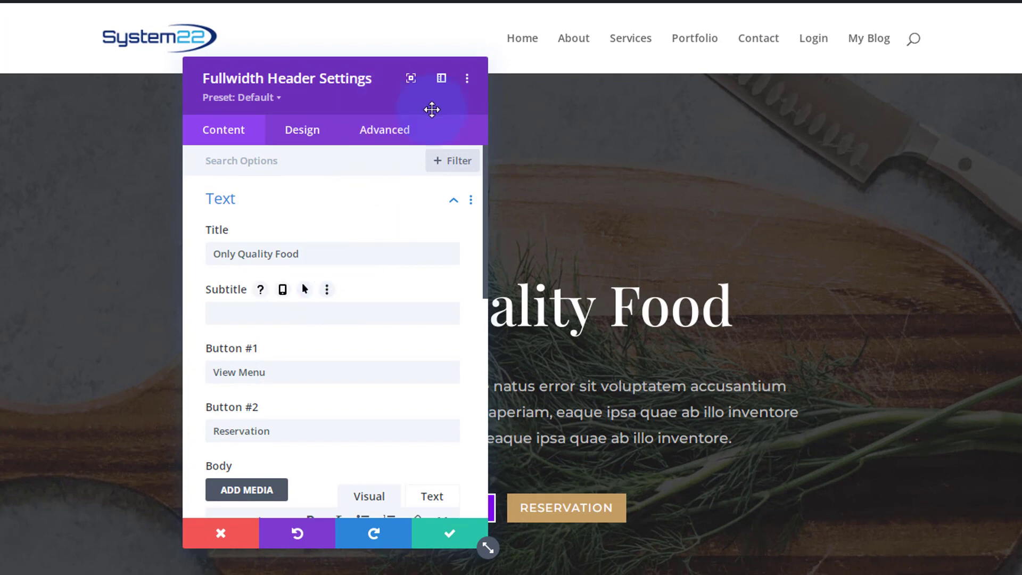
{"action": "left_click_drag", "start_coordinate": [432, 109], "coordinate": [786, 136]}
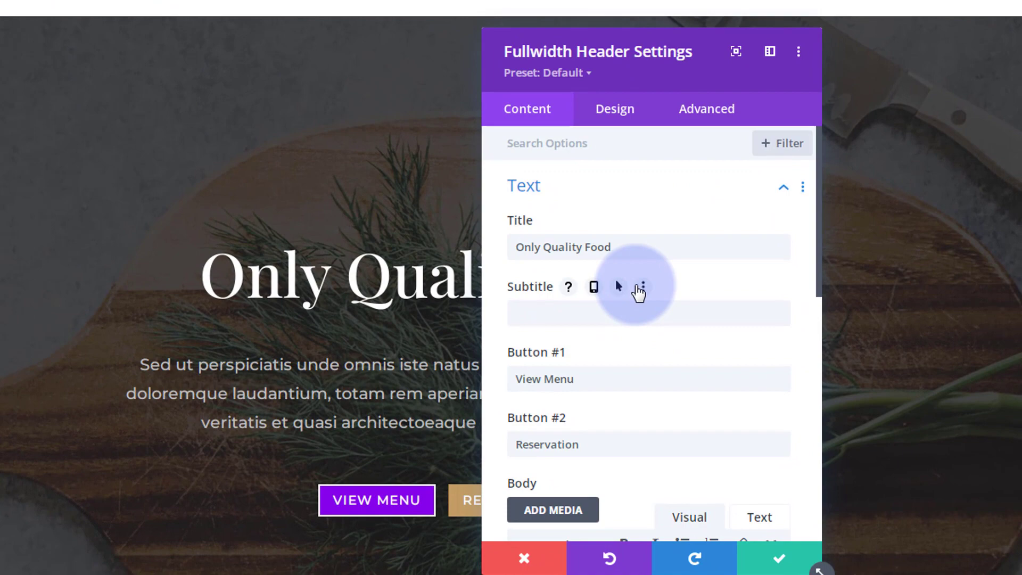
{"action": "scroll", "coordinate": [635, 285], "scroll_direction": "down", "scroll_amount": 4}
{"action": "scroll", "coordinate": [634, 285], "scroll_direction": "down", "scroll_amount": 4}
{"action": "scroll", "coordinate": [634, 285], "scroll_direction": "down", "scroll_amount": 3}
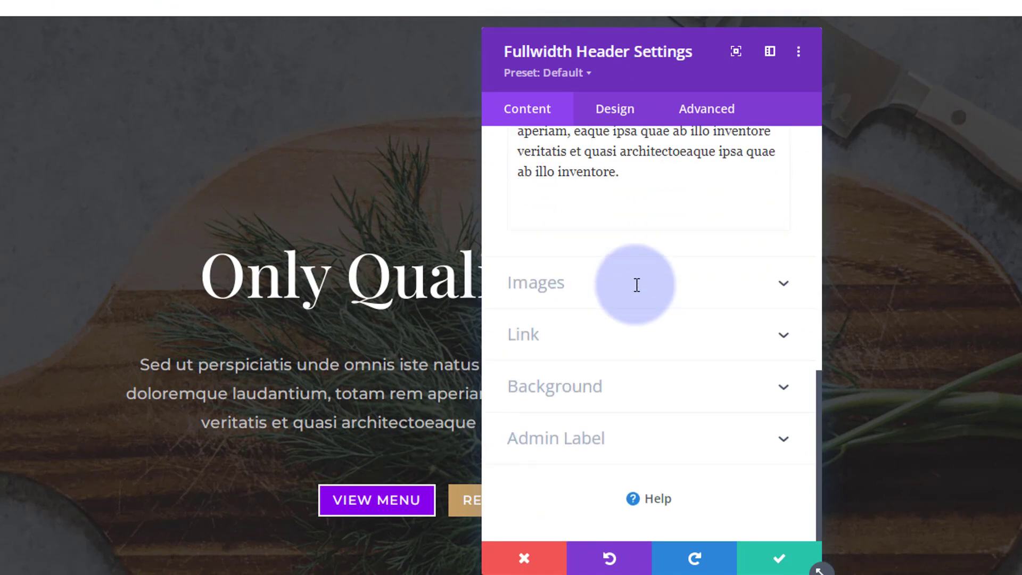
{"action": "left_click", "coordinate": [530, 339]}
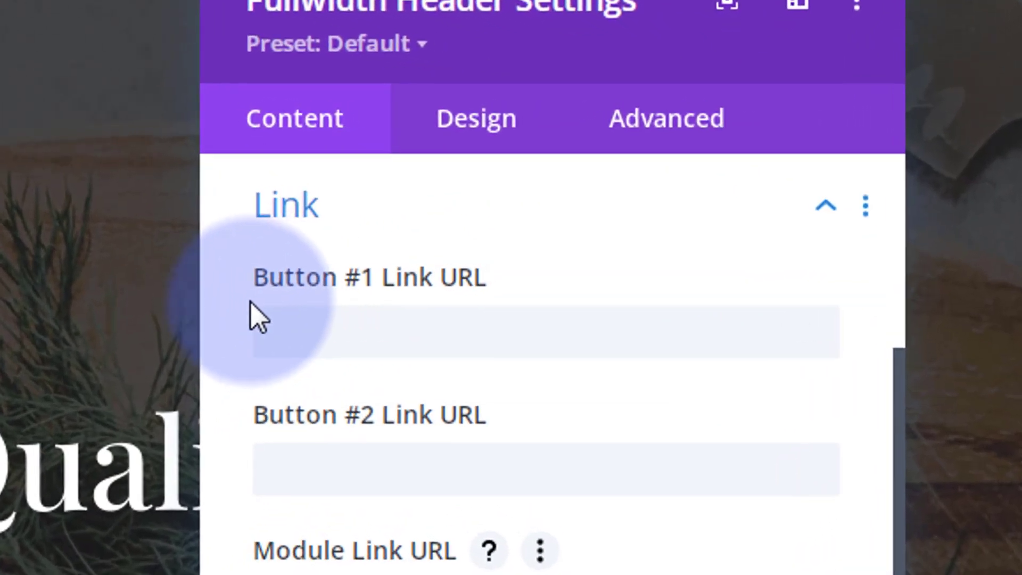
{"action": "mouse_move", "coordinate": [384, 471]}
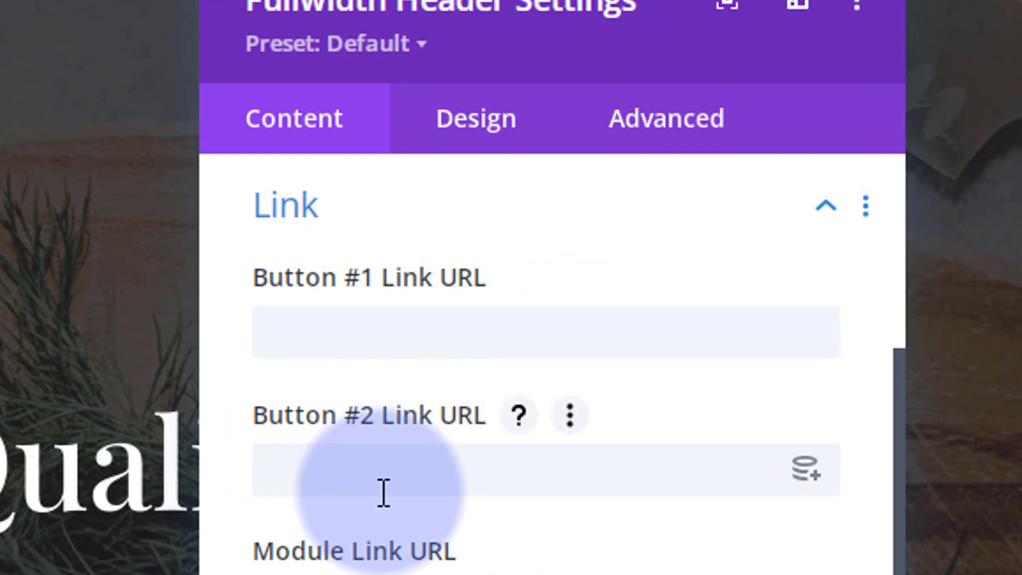
{"action": "left_click", "coordinate": [276, 331]}
{"action": "type", "text": "#welc"}
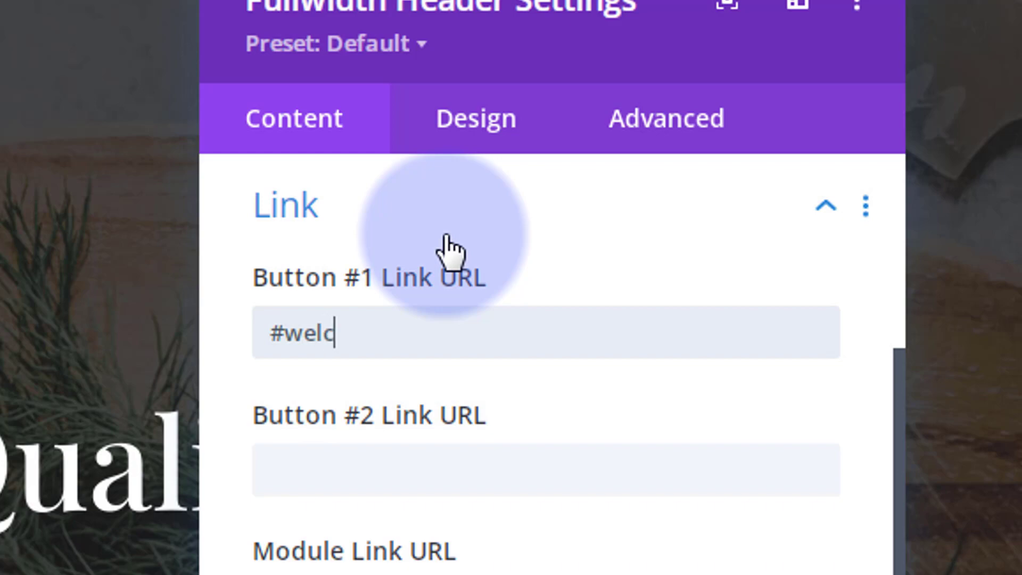
{"action": "type", "text": "ome"}
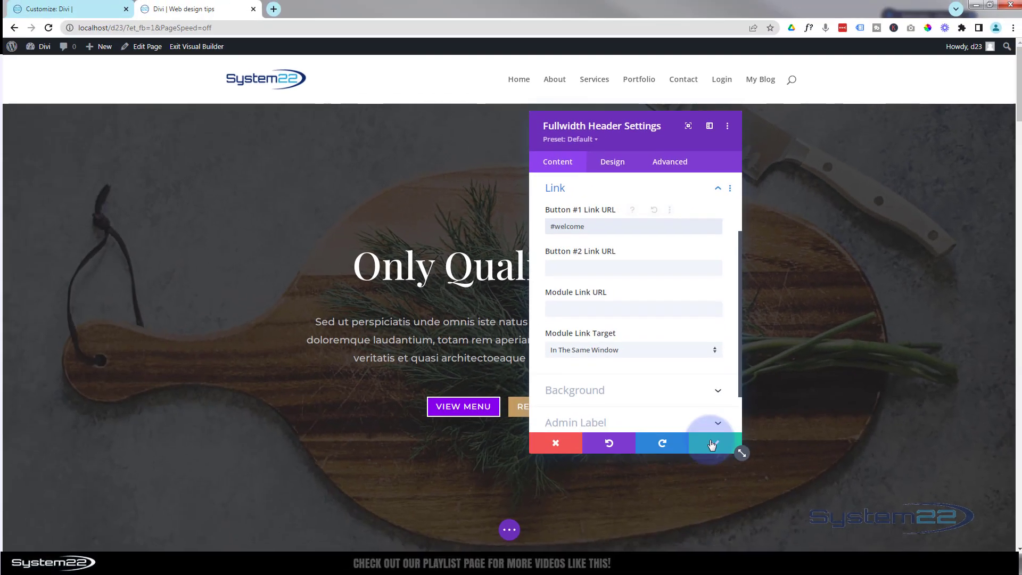
{"action": "left_click", "coordinate": [712, 444]}
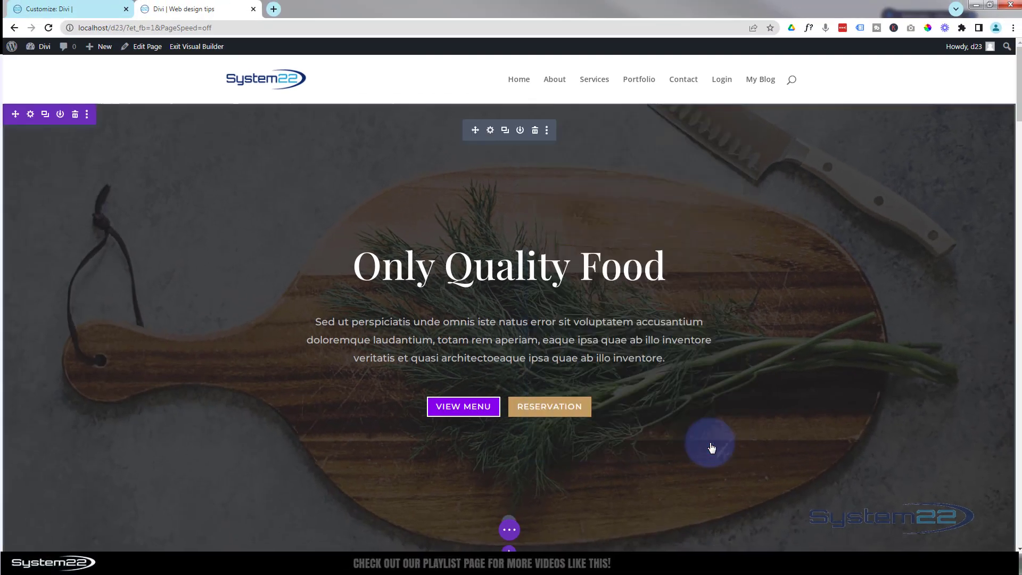
Save the page from the builder toolbar and exit to the live homepage.
{"action": "left_click", "coordinate": [511, 531]}
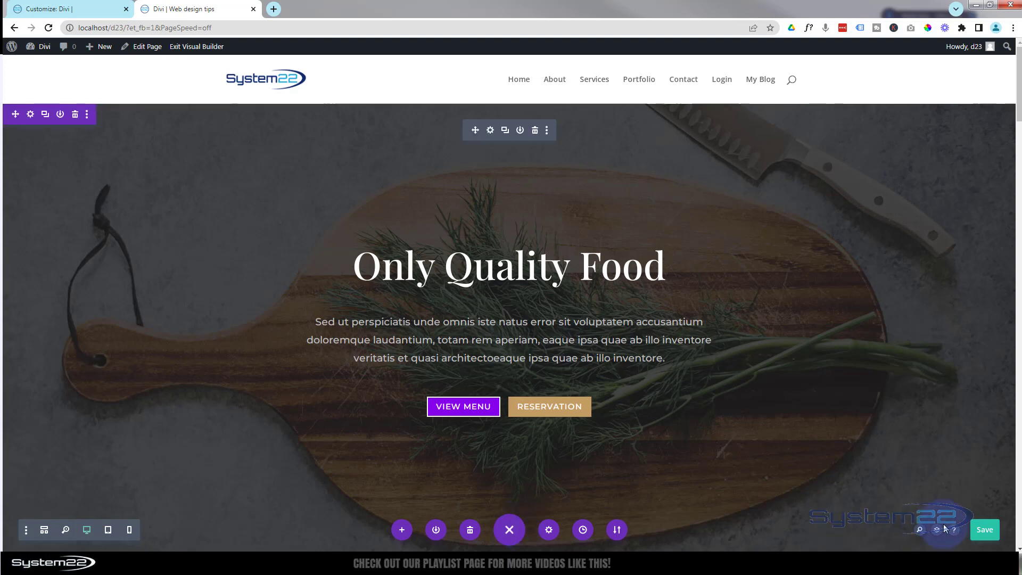
{"action": "left_click", "coordinate": [984, 529]}
{"action": "left_click", "coordinate": [210, 47]}
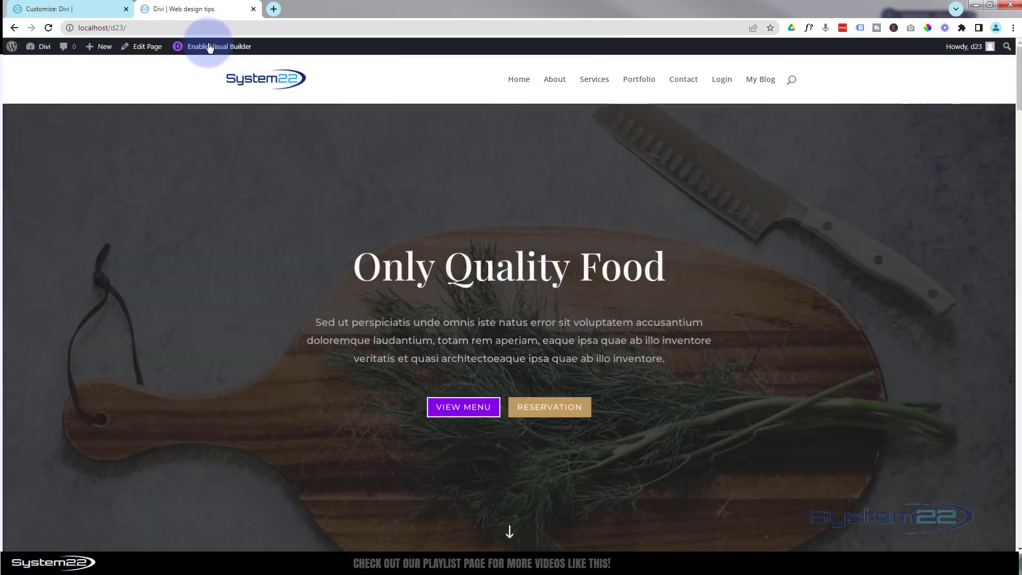
{"action": "left_click", "coordinate": [465, 409]}
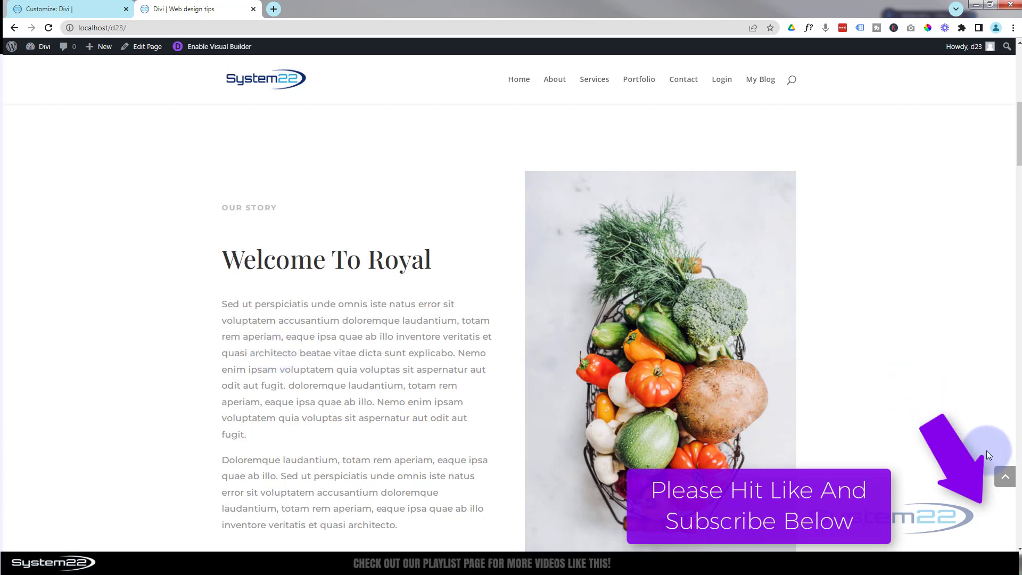
{"action": "left_click", "coordinate": [1004, 476]}
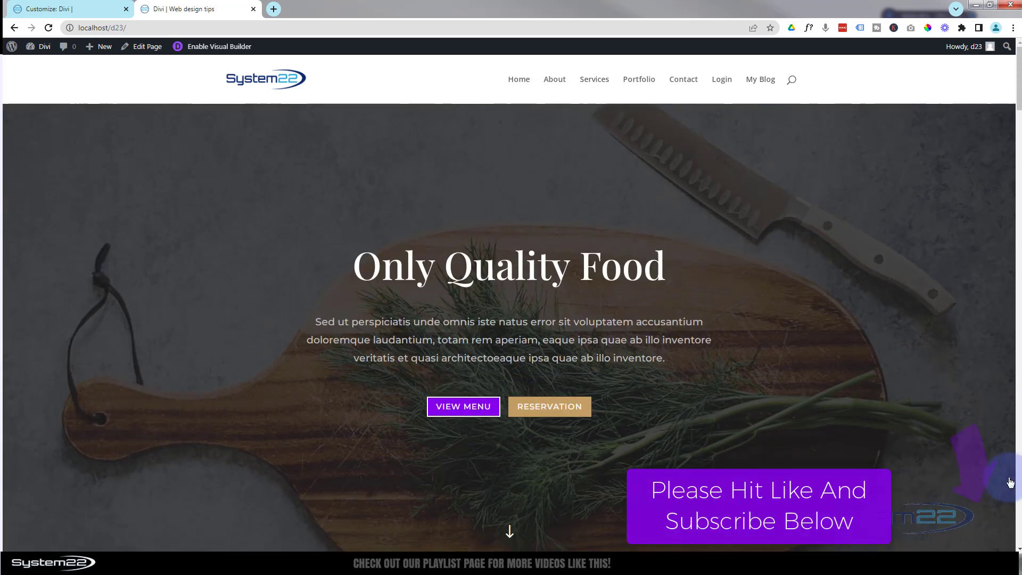